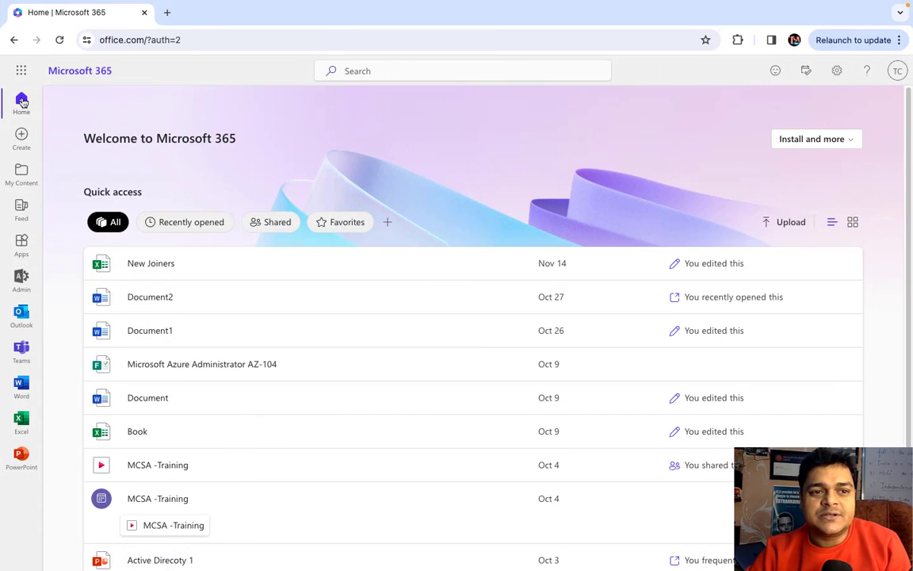
Step: Open the Microsoft 365 admin center from the app launcher and launch the Exchange admin center
click(21, 70)
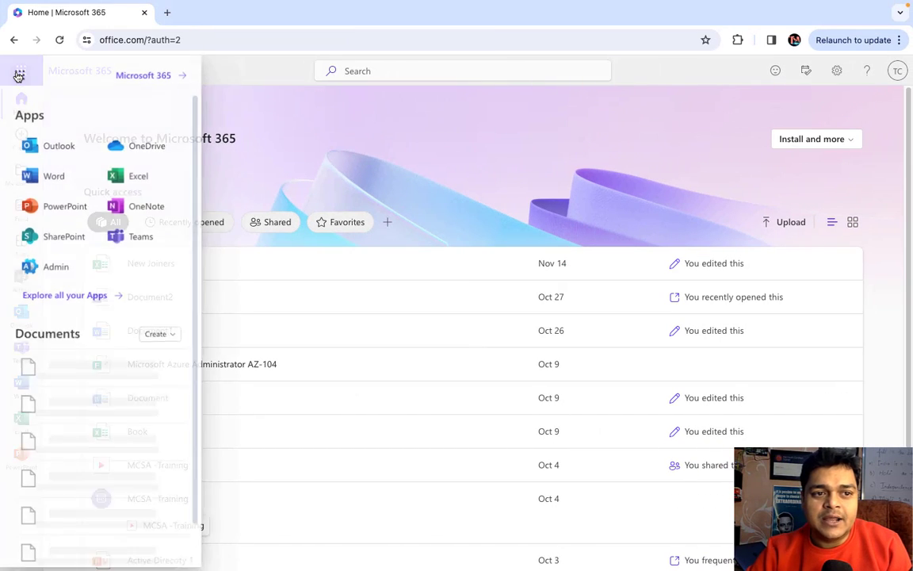
click(56, 270)
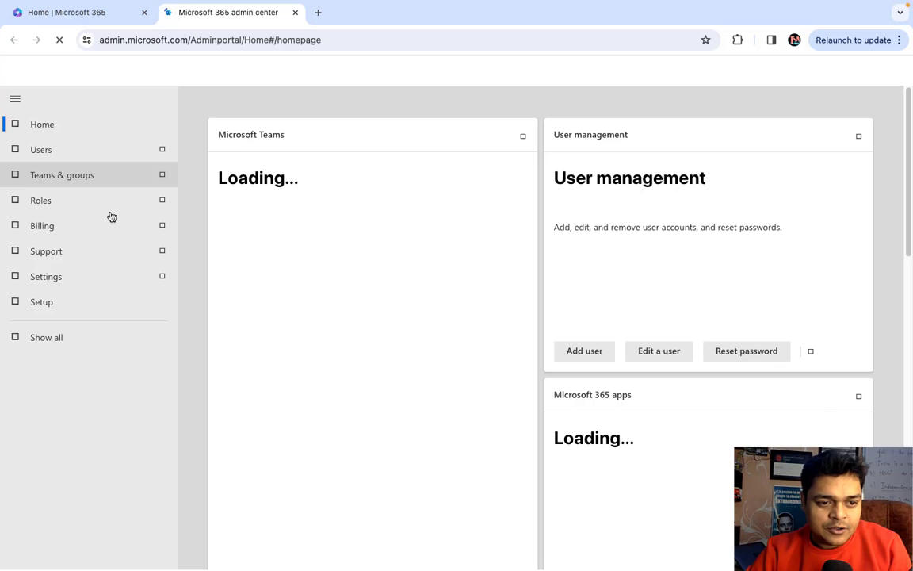
scroll(112, 217, down, 1)
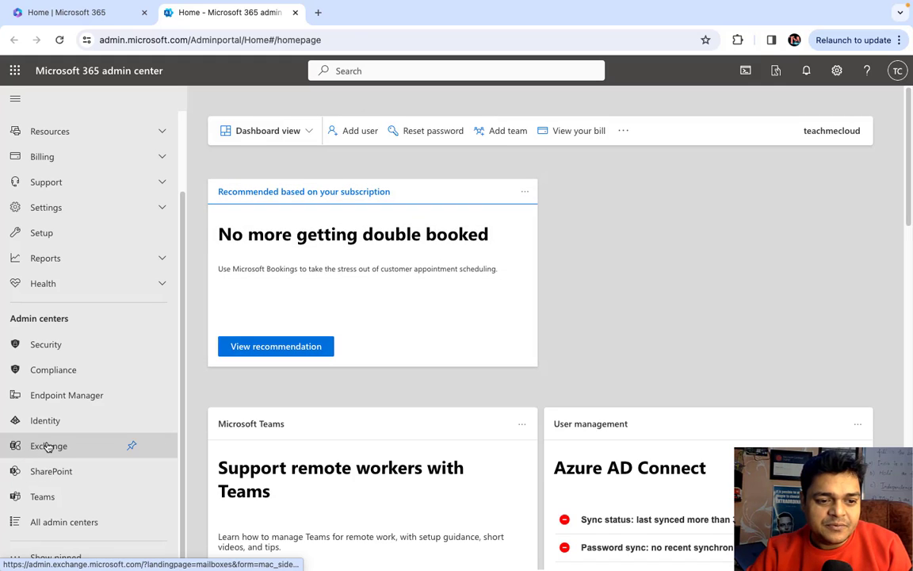
click(46, 445)
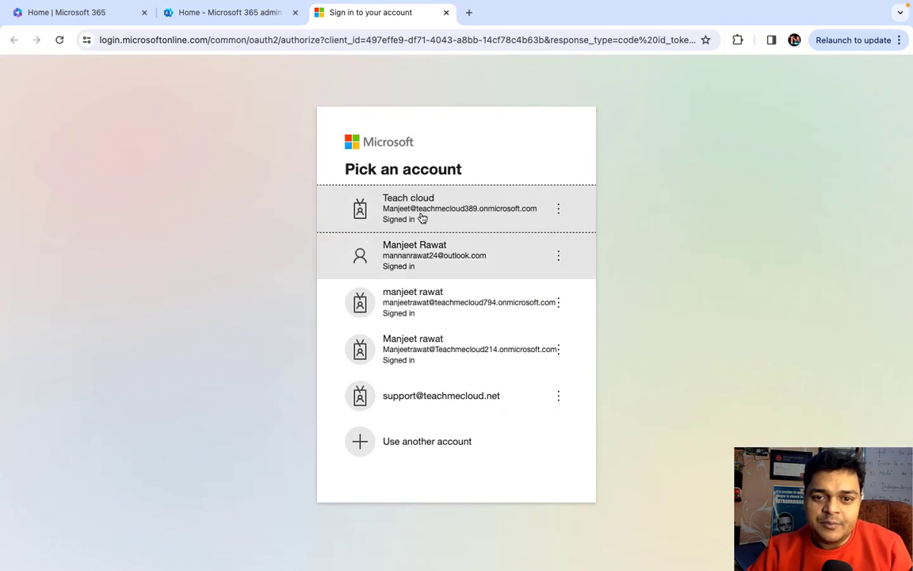
Step: Sign in with the existing admin account, go to Migration batches, and start a new batch
click(450, 203)
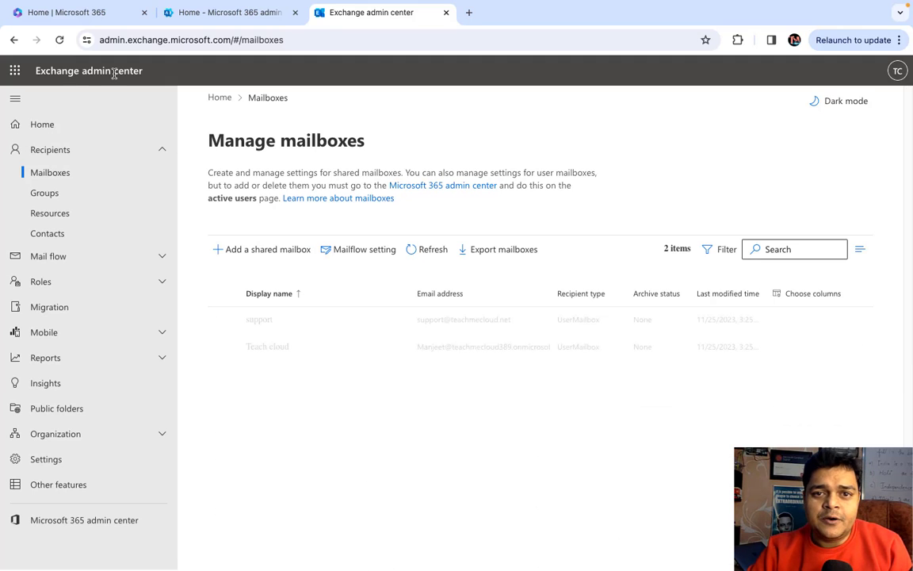
click(52, 317)
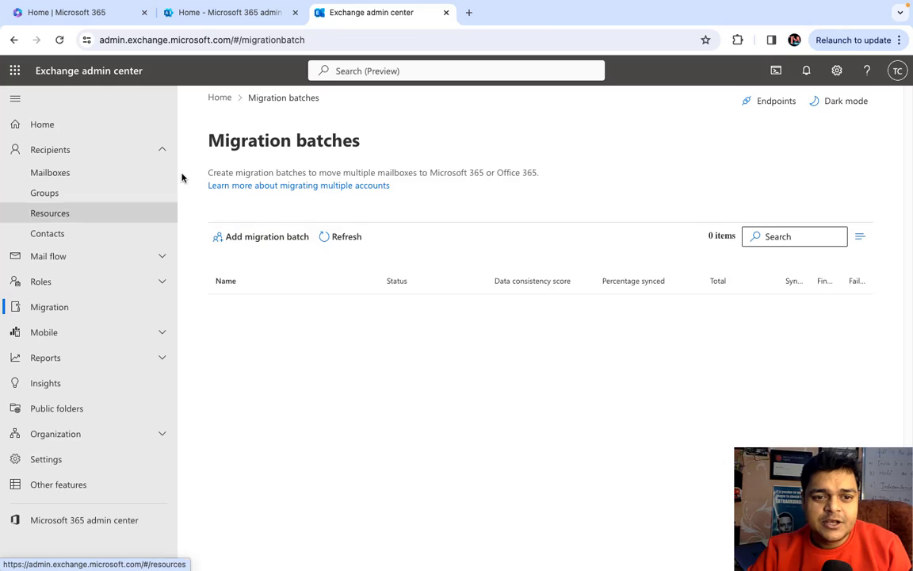
click(268, 242)
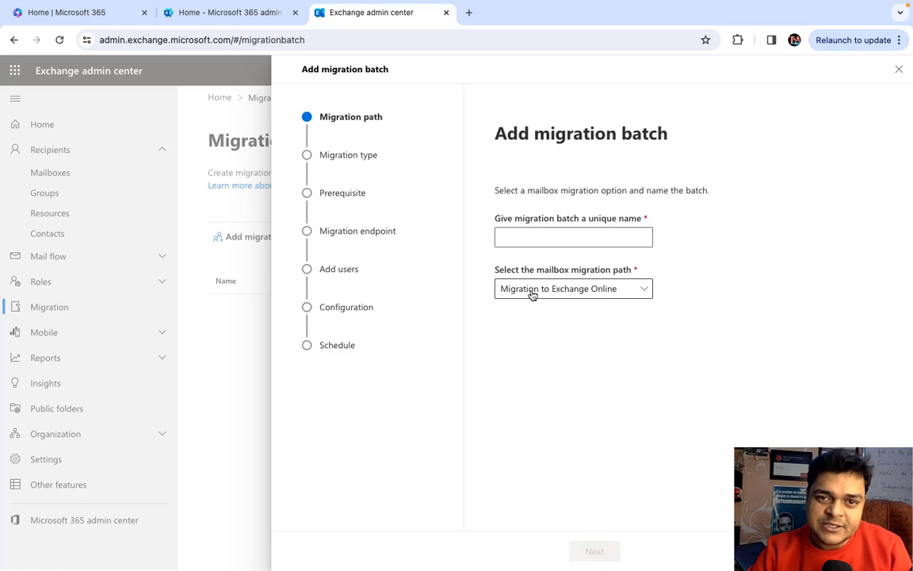
Step: Keep Migration to Exchange Online, name the batch 'demo-migration', and advance to the migration type step
click(577, 294)
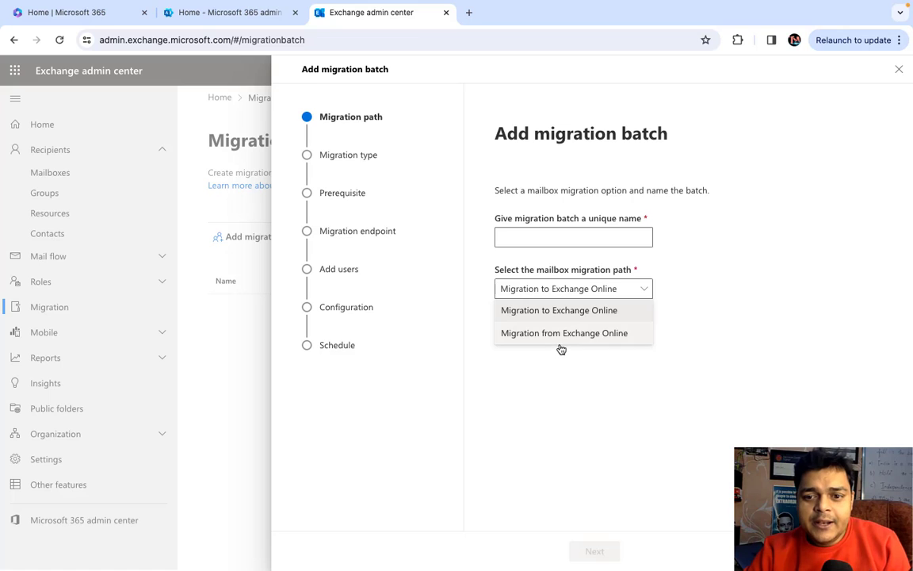
click(566, 318)
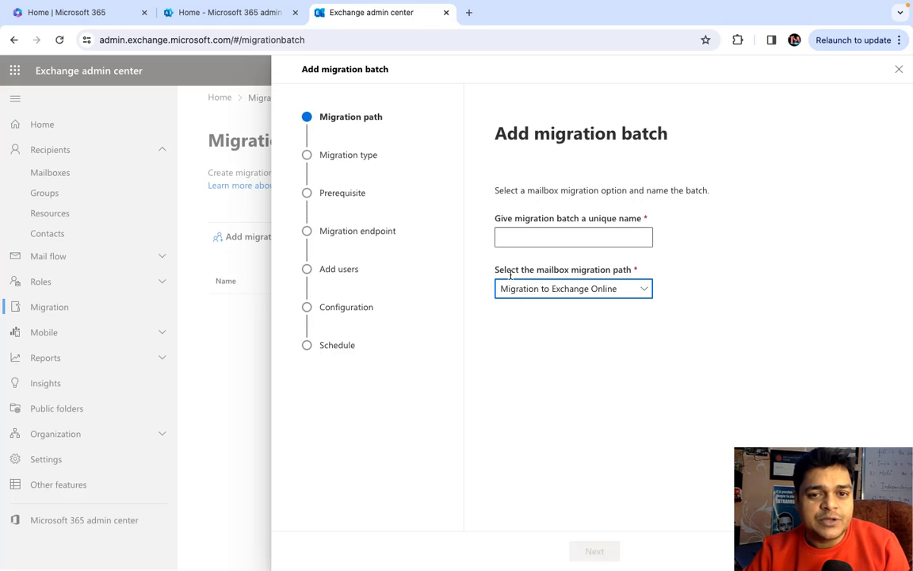
click(523, 237)
text(de)
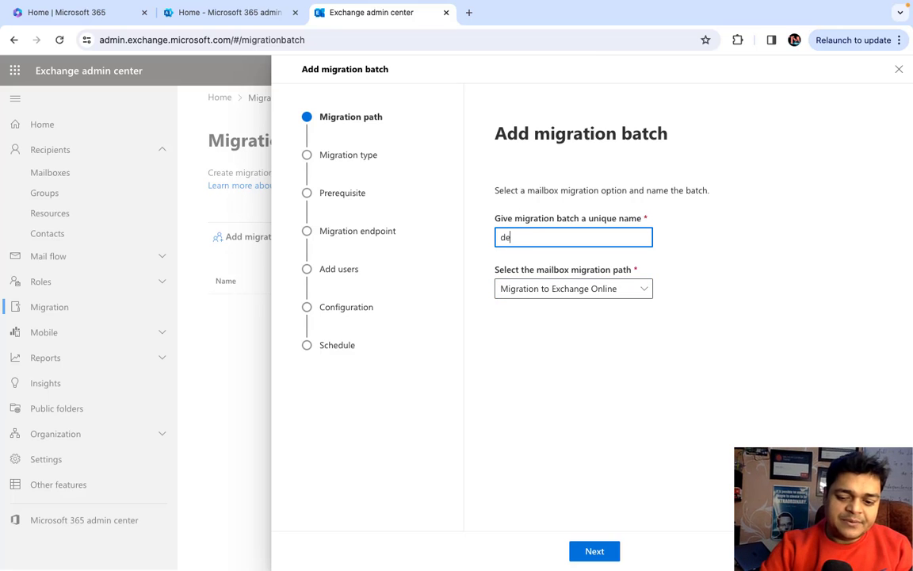
text(mo-migration)
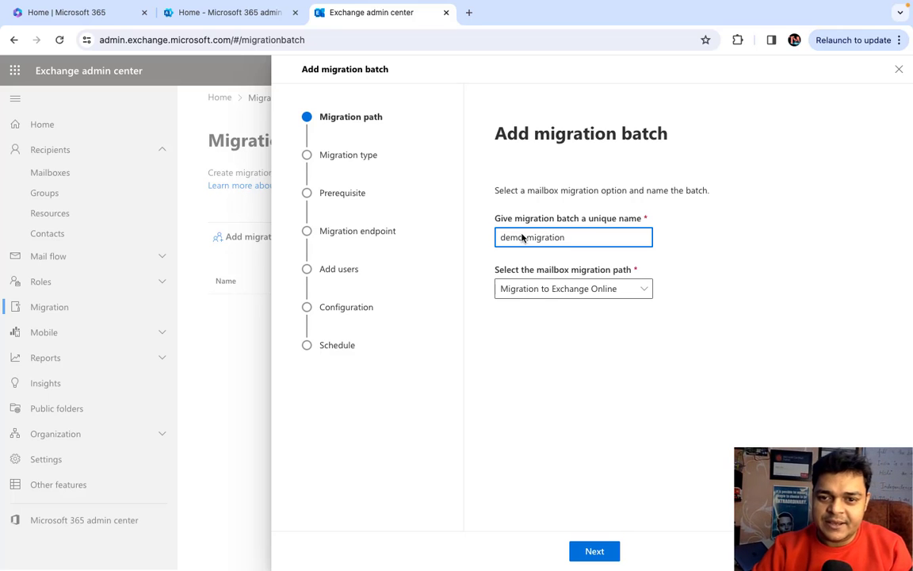
click(600, 550)
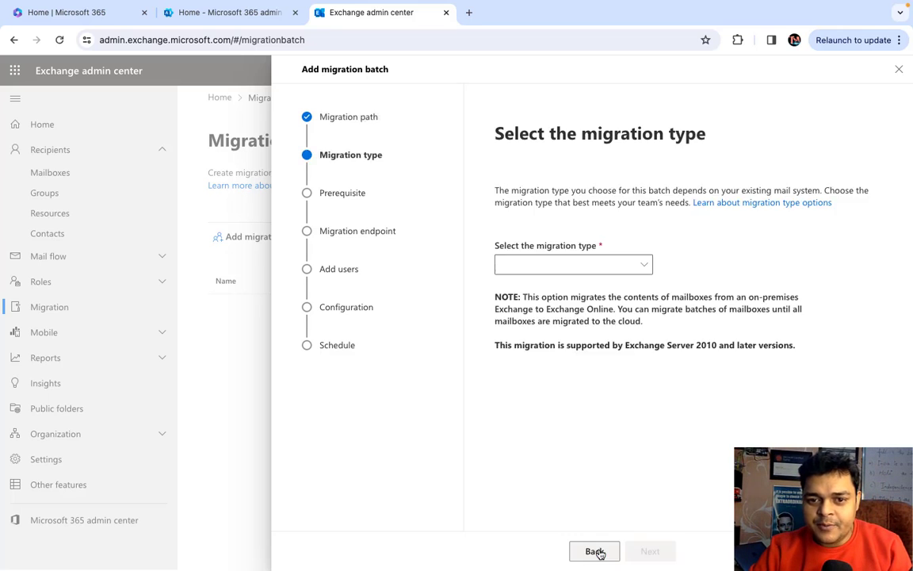
Step: Try Remote move, Staged and Cutover migration in turn as the migration type
click(599, 266)
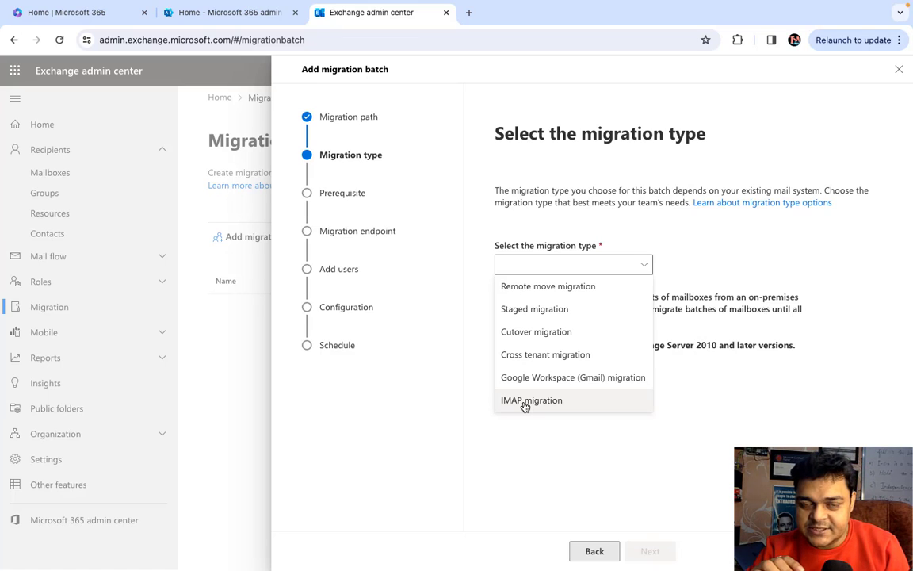
click(580, 290)
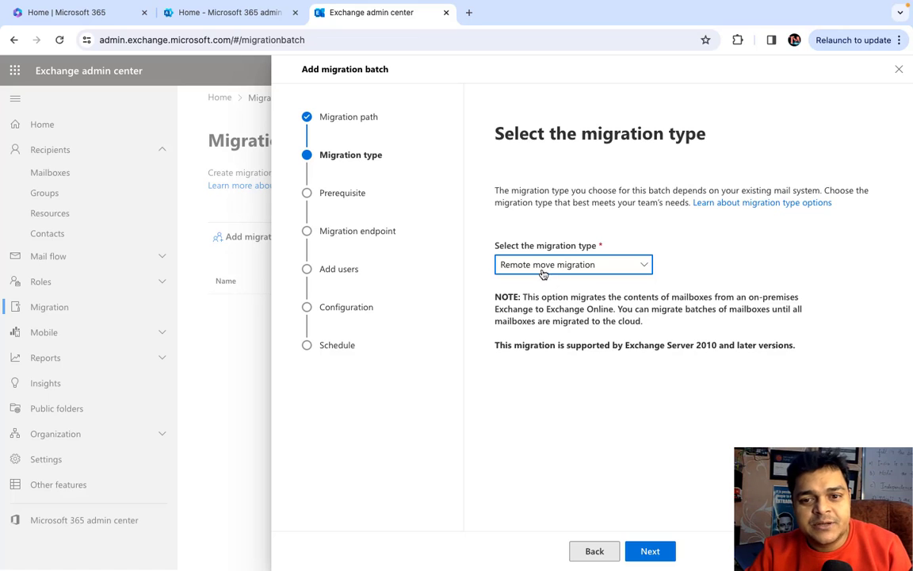
click(542, 273)
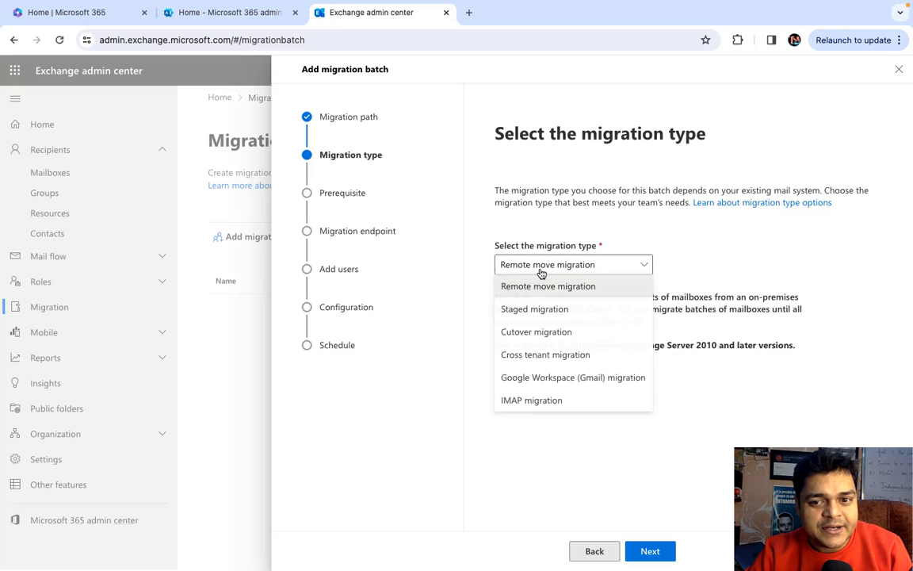
click(537, 313)
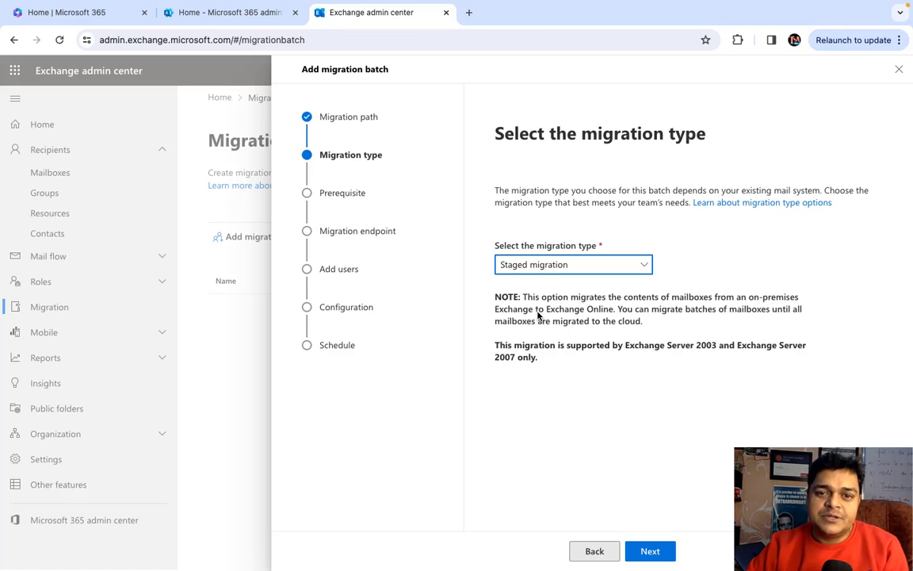
click(593, 268)
click(520, 333)
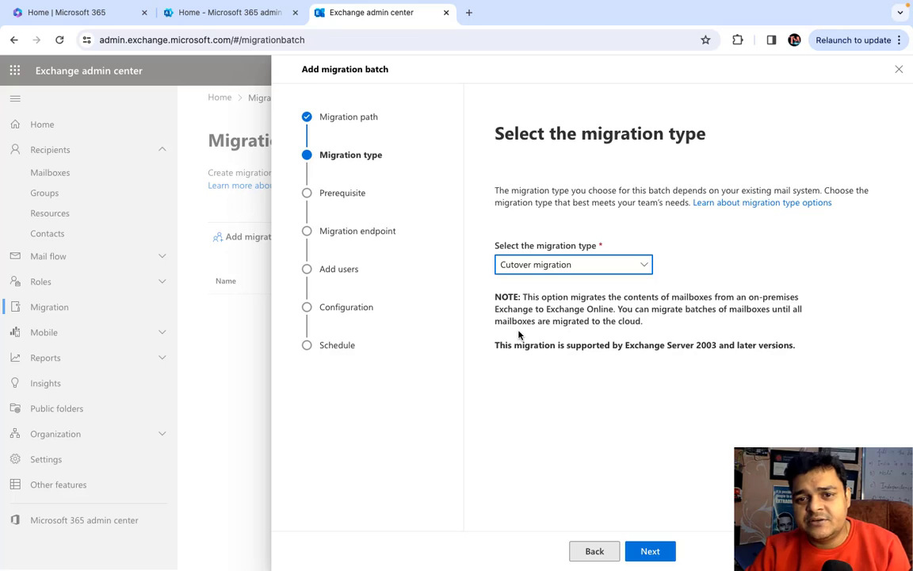
Step: Settle on Cross tenant migration, then return to the Microsoft 365 home page tab
click(596, 268)
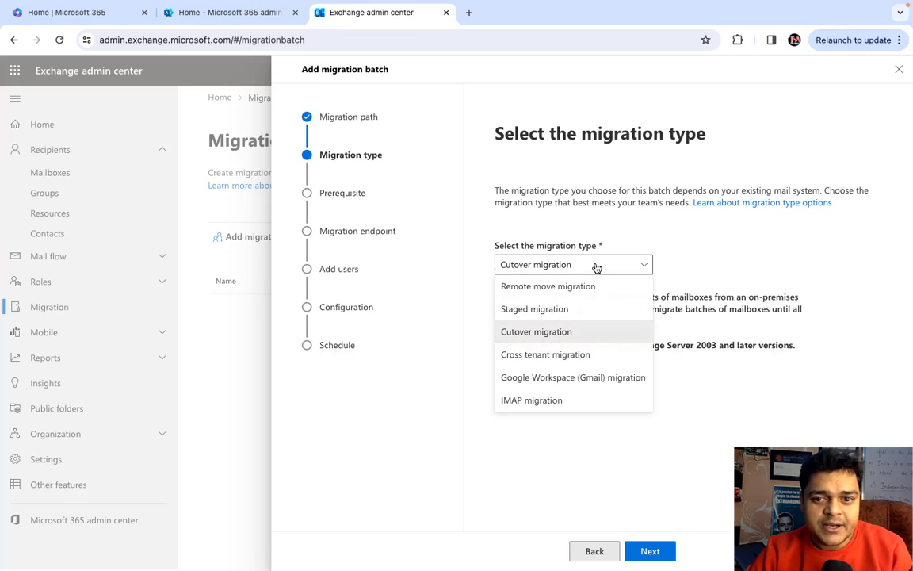
click(535, 361)
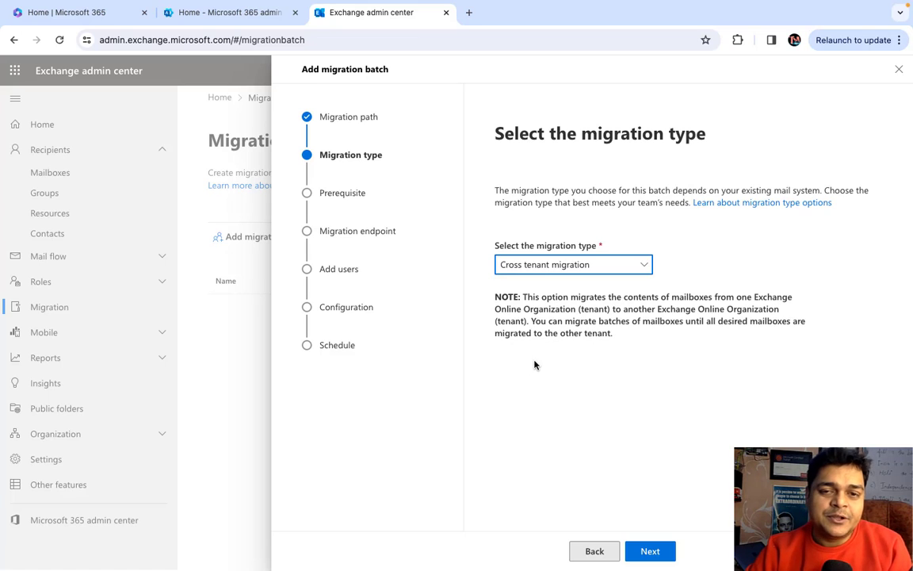
click(91, 19)
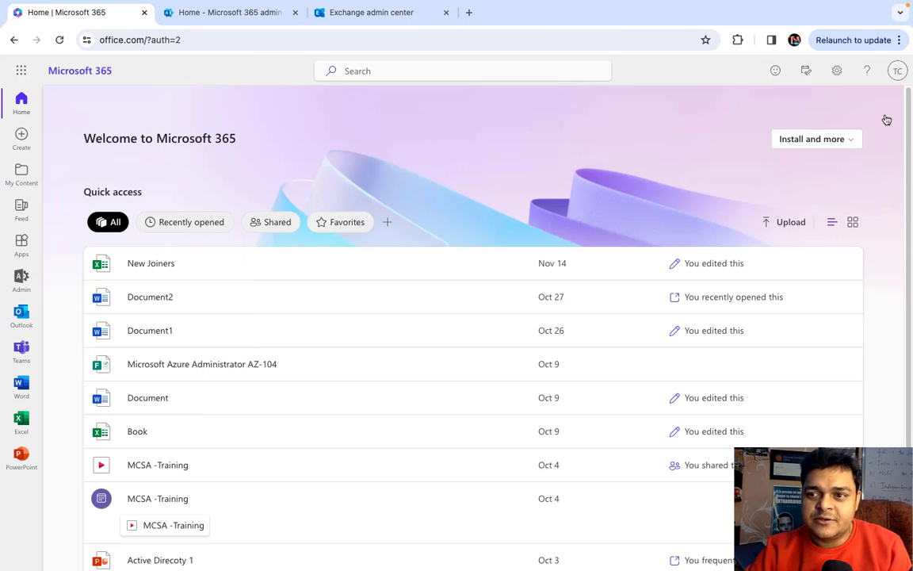
click(898, 75)
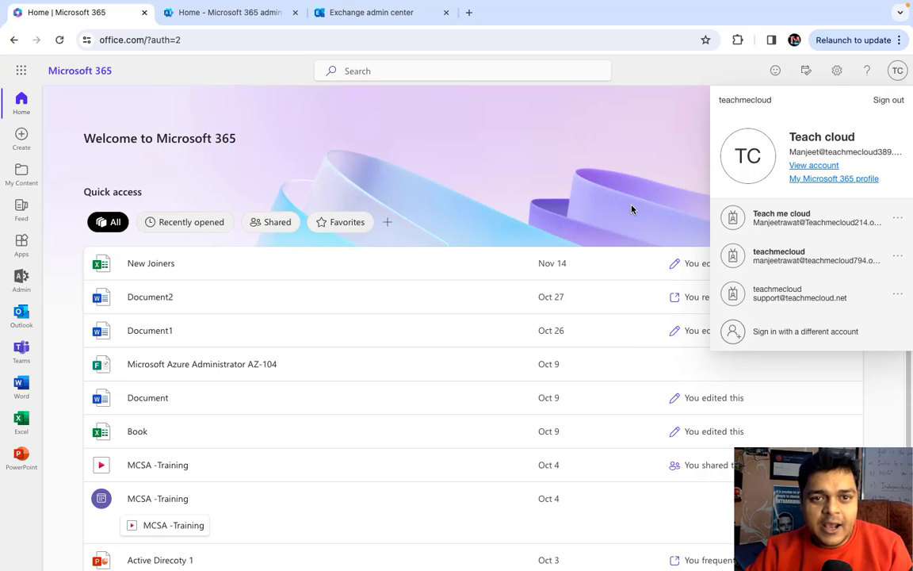
key(ctrl+Left)
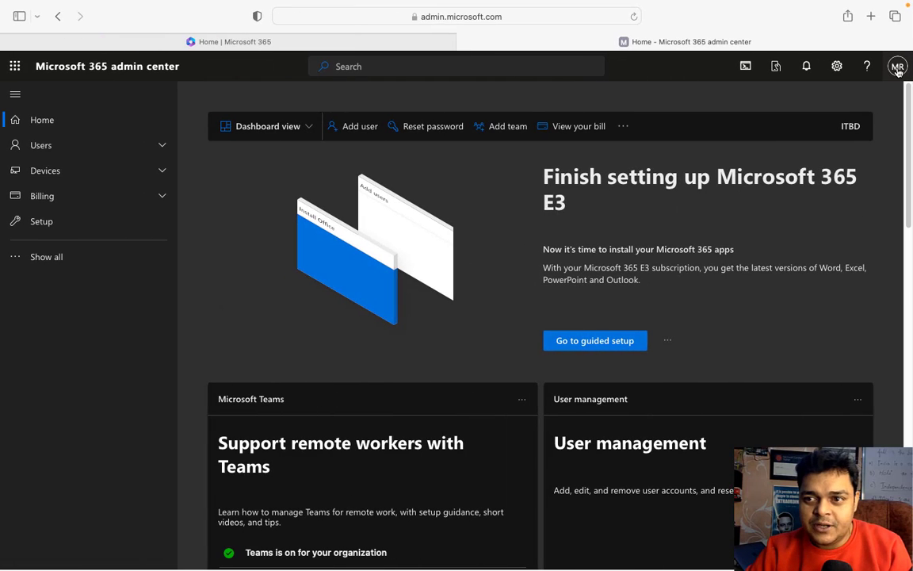
click(898, 68)
click(898, 69)
click(899, 68)
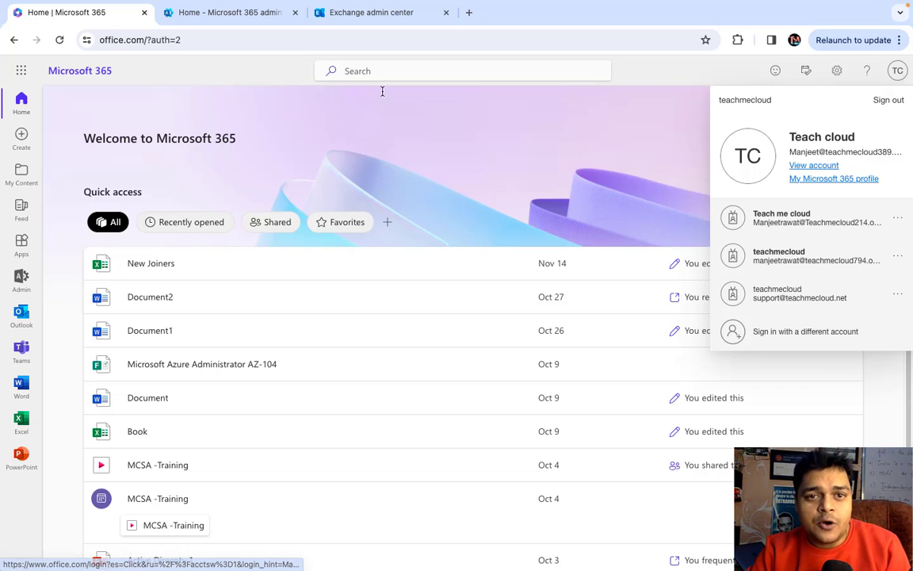
click(371, 12)
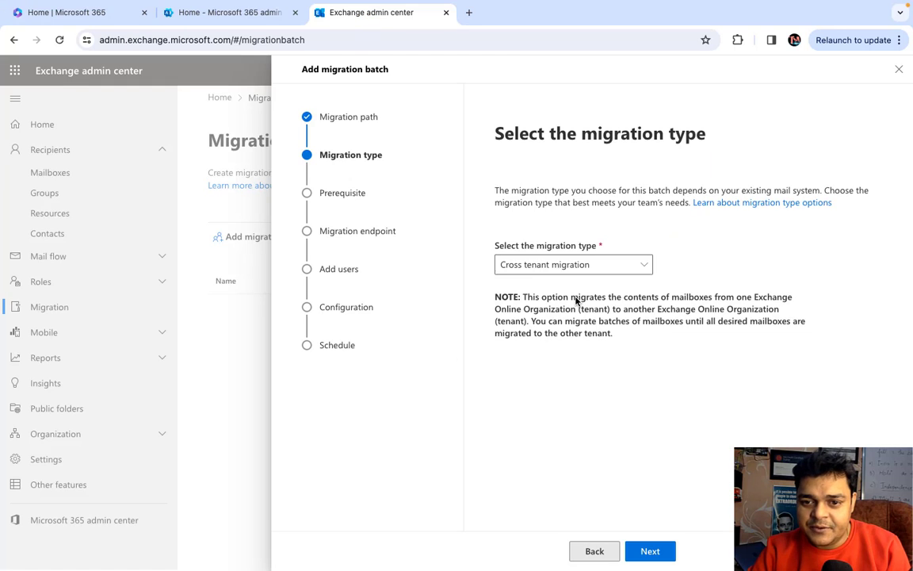
Step: Select Google Workspace (Gmail) migration to preview it, then switch the type to IMAP migration
click(577, 266)
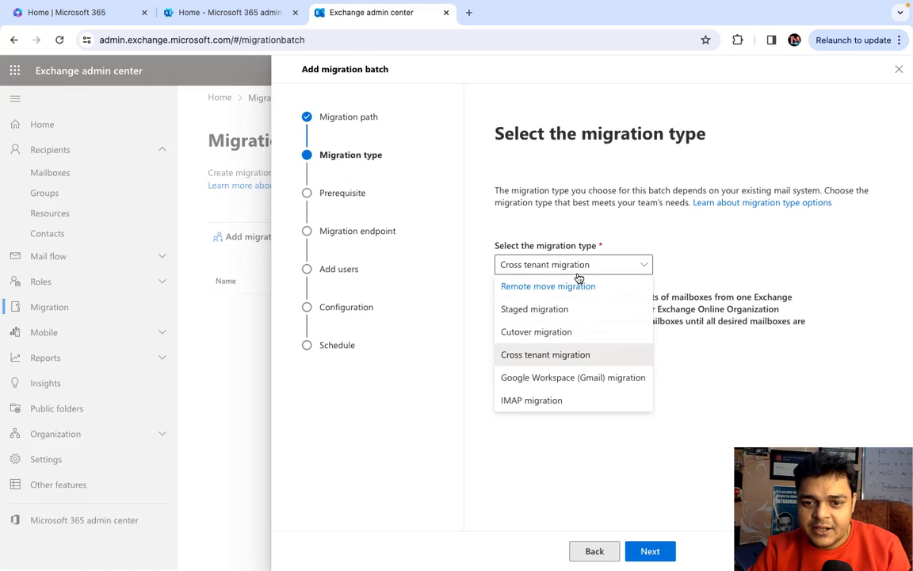
click(559, 378)
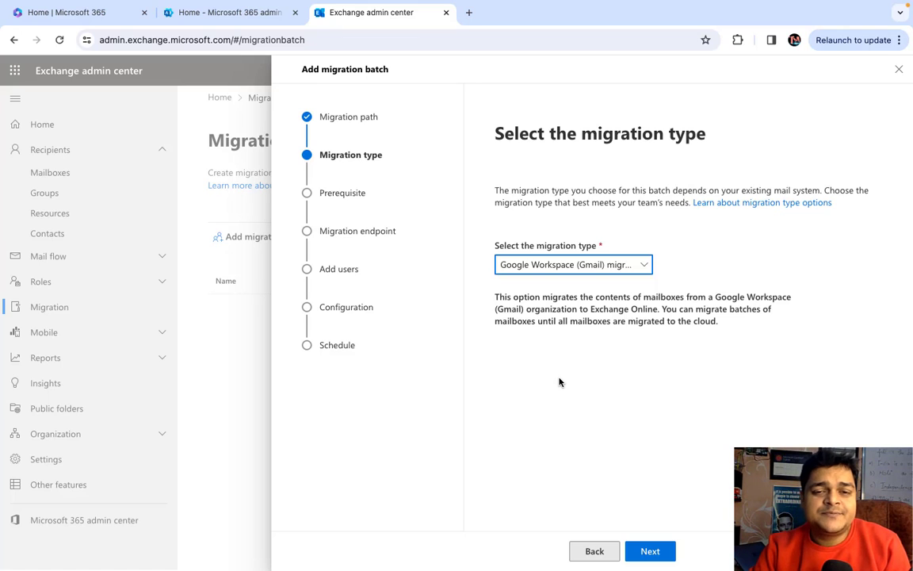
click(615, 264)
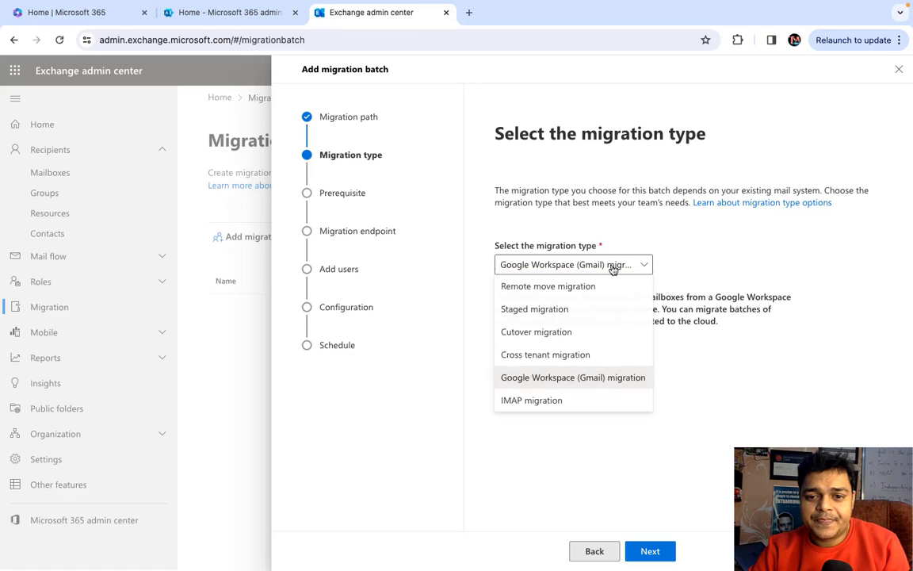
click(553, 410)
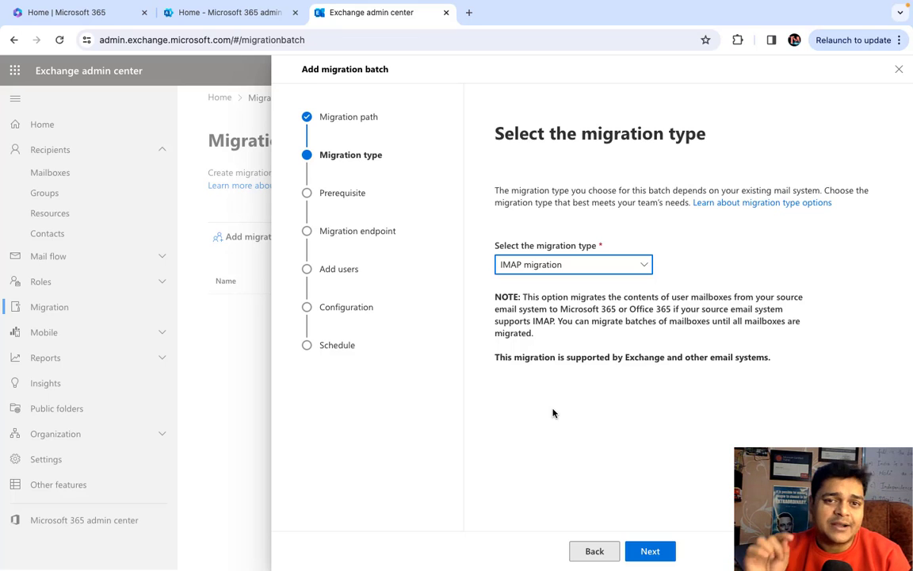
Step: Pick Cross tenant migration as the type and continue to its prerequisites step
click(626, 265)
click(540, 357)
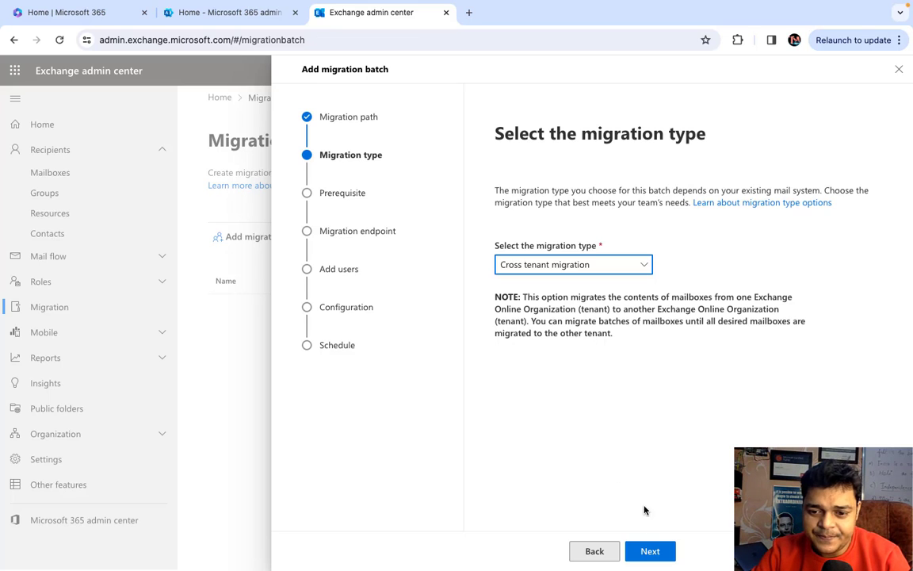
click(650, 553)
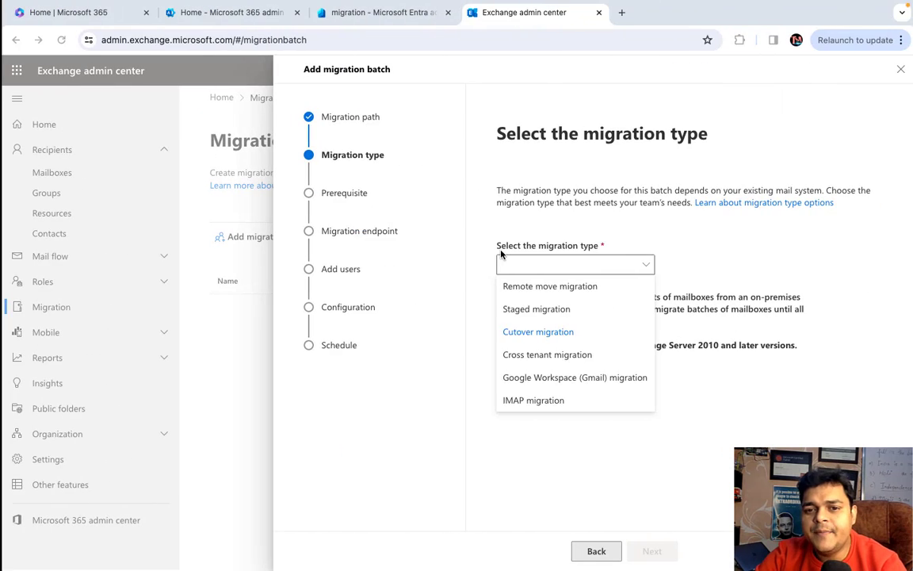
Step: Reopen the migration type list to review the options, then switch to the Microsoft 365 admin center workspace
click(563, 241)
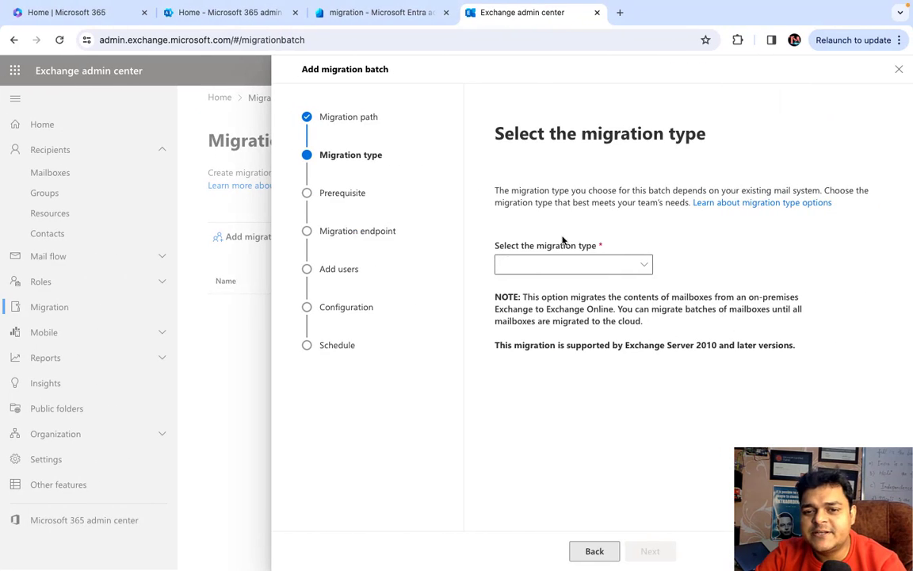
click(597, 266)
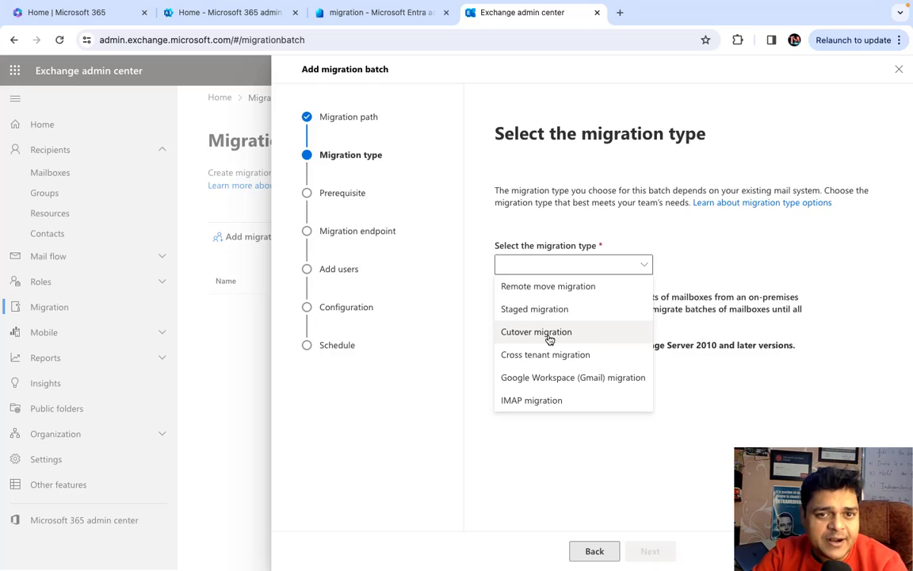
key(ctrl+Left)
key(ctrl+Left)
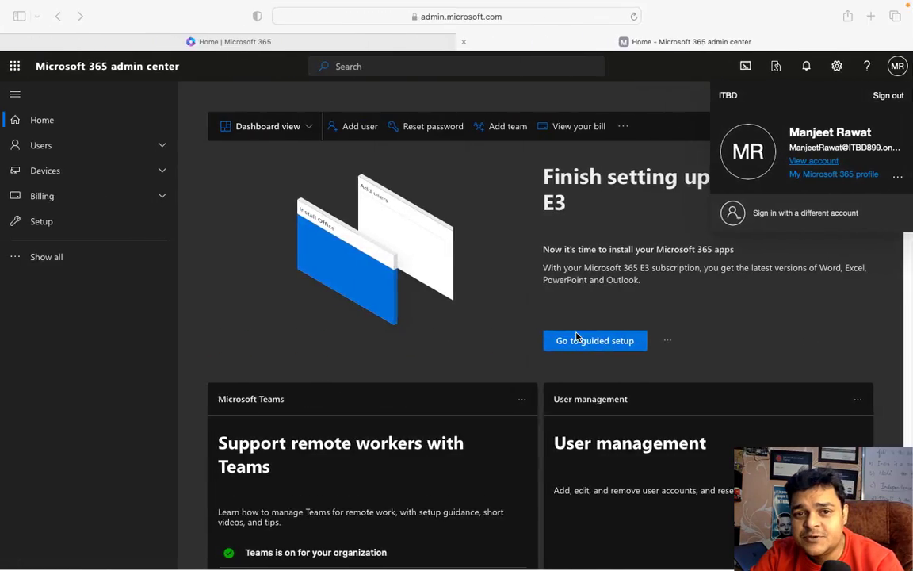